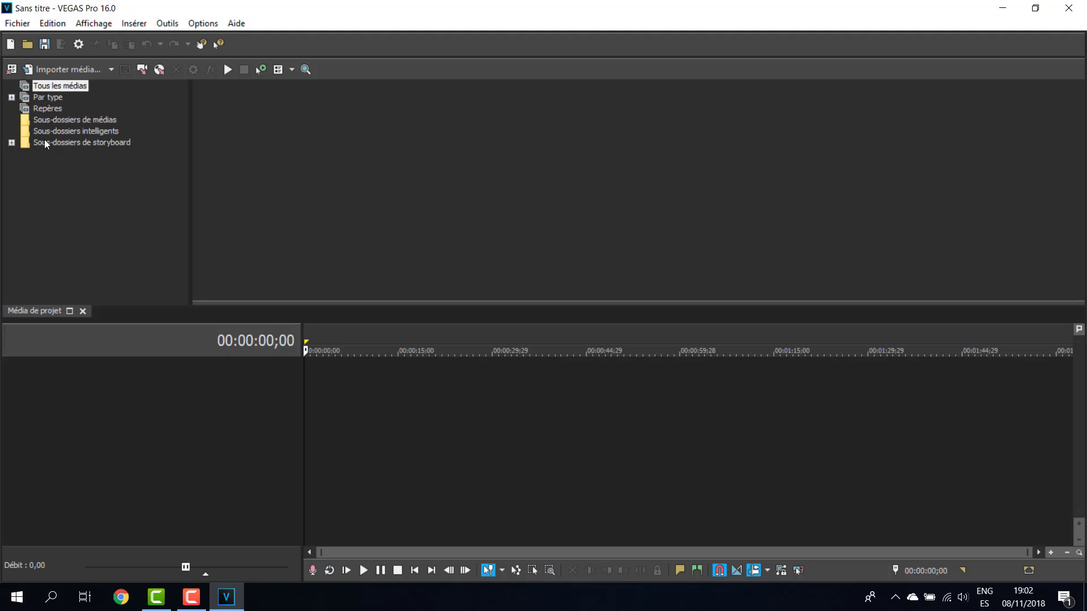
# - Expand the storyboard bins and open the Barre temporelle principale storyboard
pyautogui.click(12, 143)
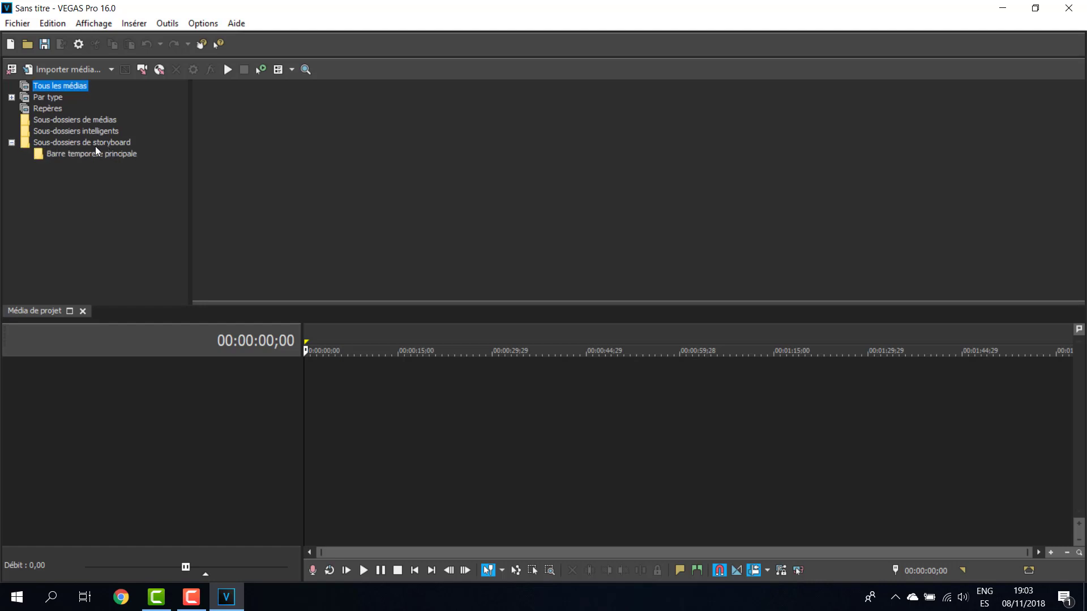
pyautogui.click(79, 156)
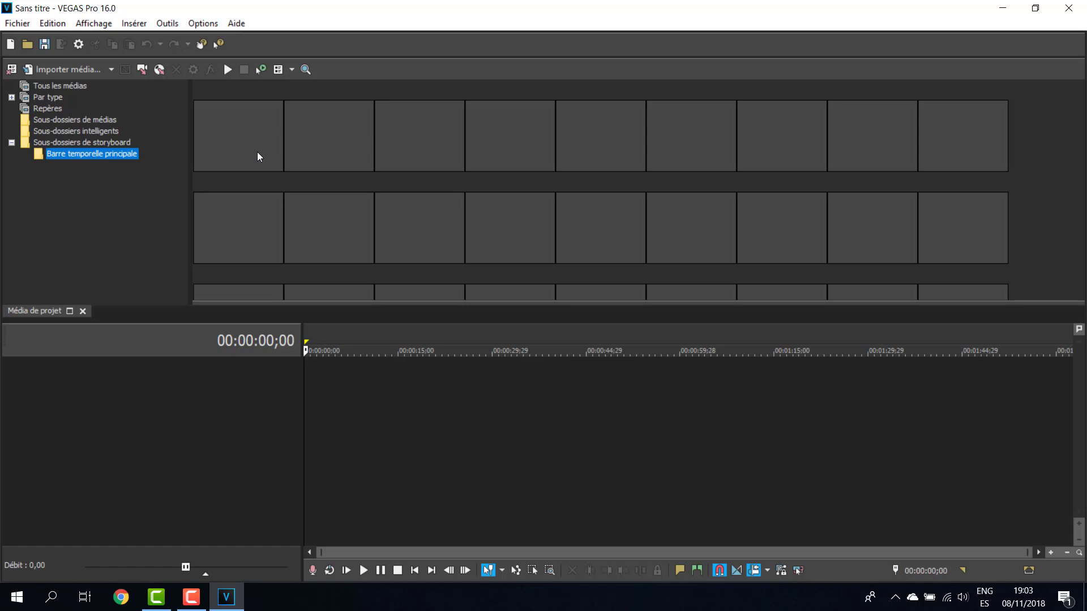
# - Show the Explorateur window and dock it beside the project media window
pyautogui.click(101, 26)
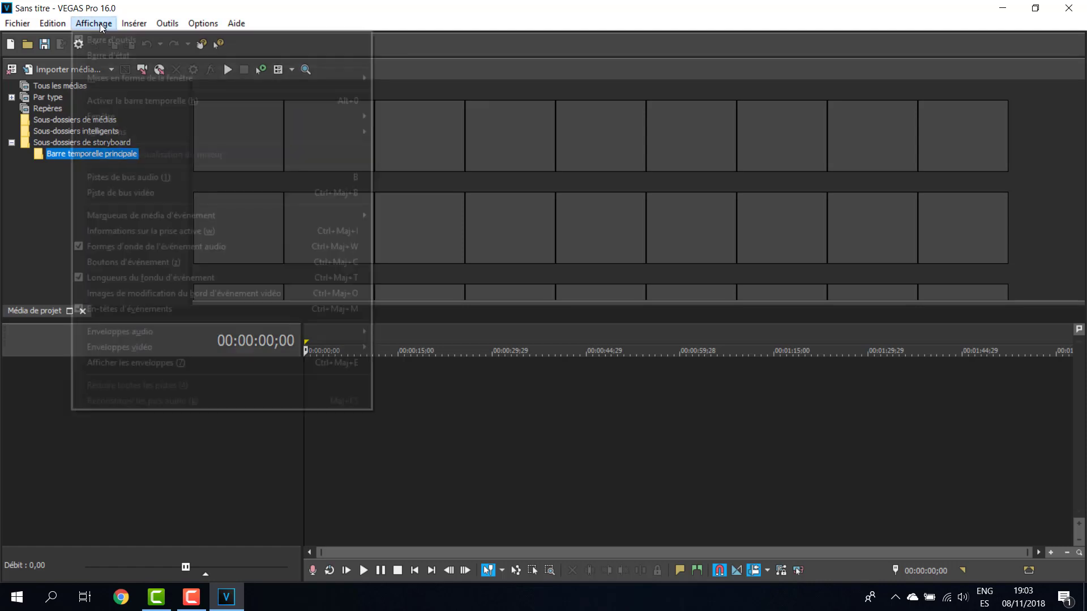
pyautogui.moveTo(128, 114)
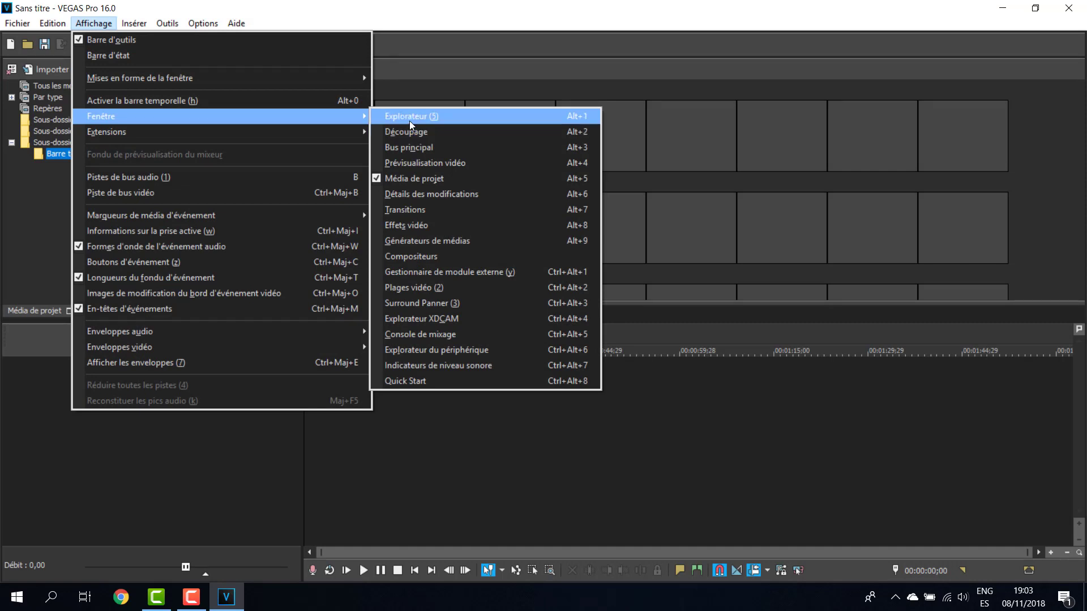
pyautogui.click(569, 120)
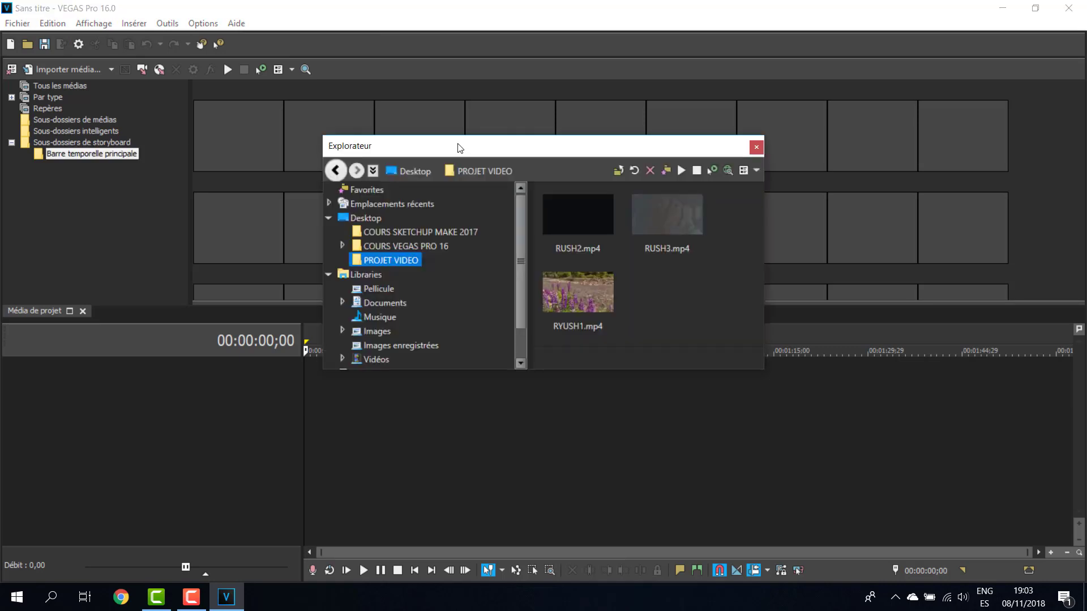
pyautogui.press('ctrl')
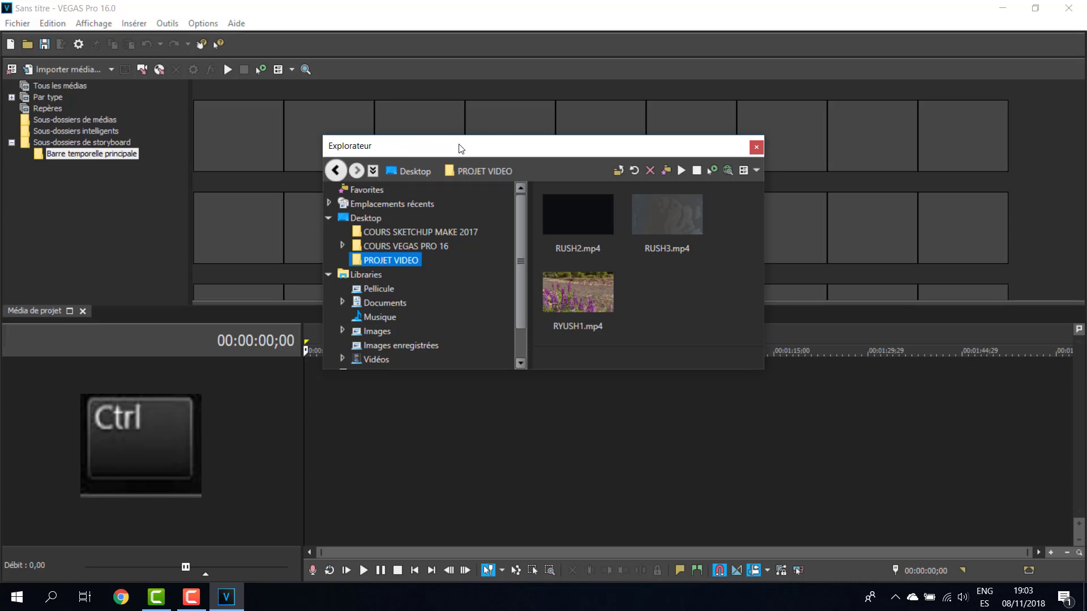
pyautogui.moveTo(458, 148); pyautogui.dragTo(513, 83)
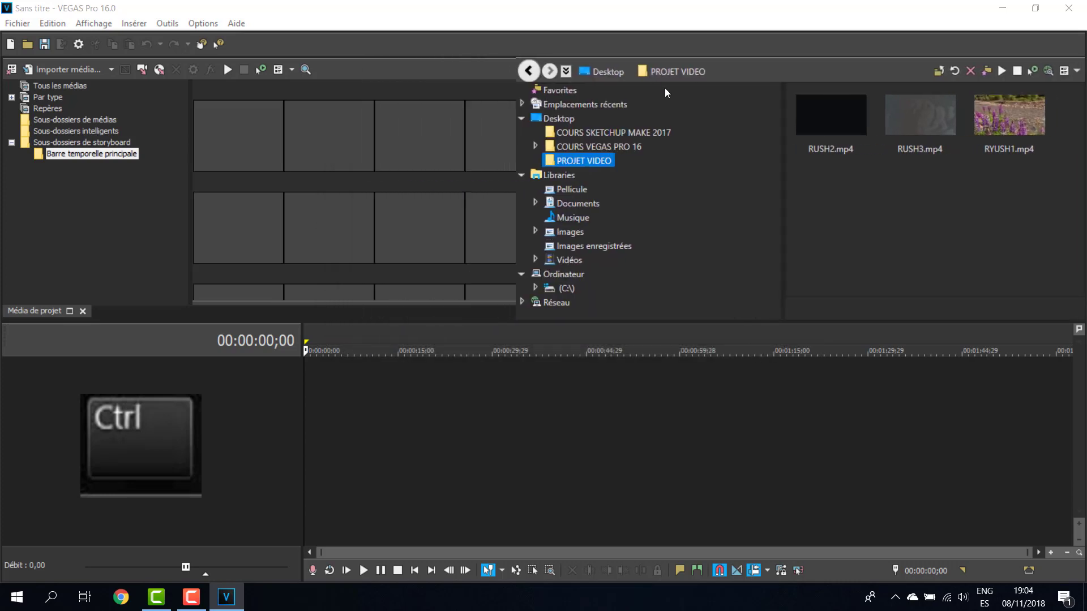
# - Add RYUSH1.mp4 from the PROJET VIDEO folder to the first storyboard cell and match the project video settings to it
pyautogui.click(1005, 122)
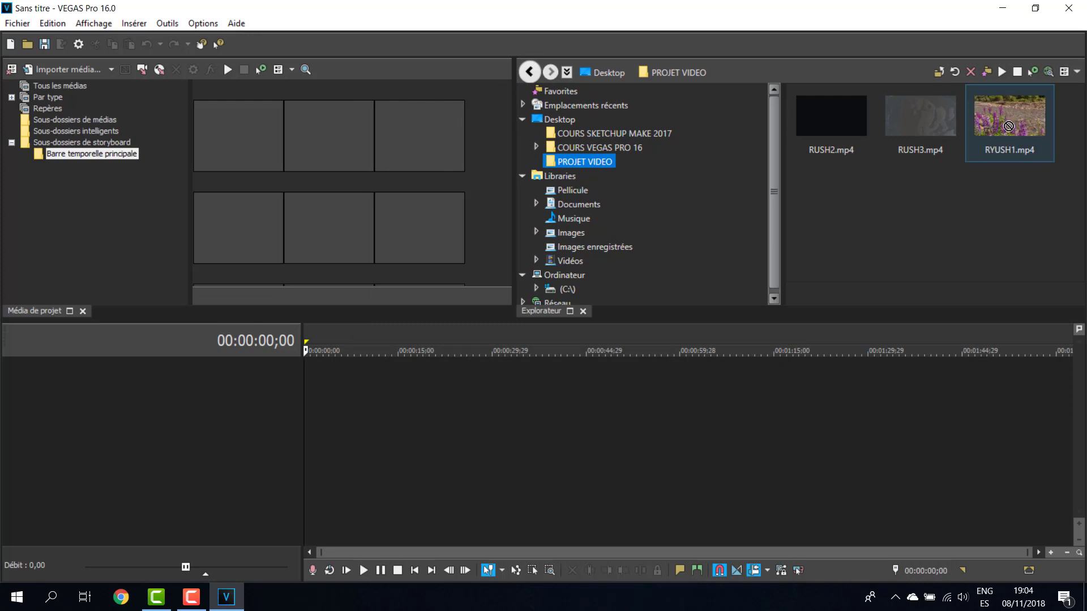
pyautogui.moveTo(1007, 122); pyautogui.dragTo(248, 150)
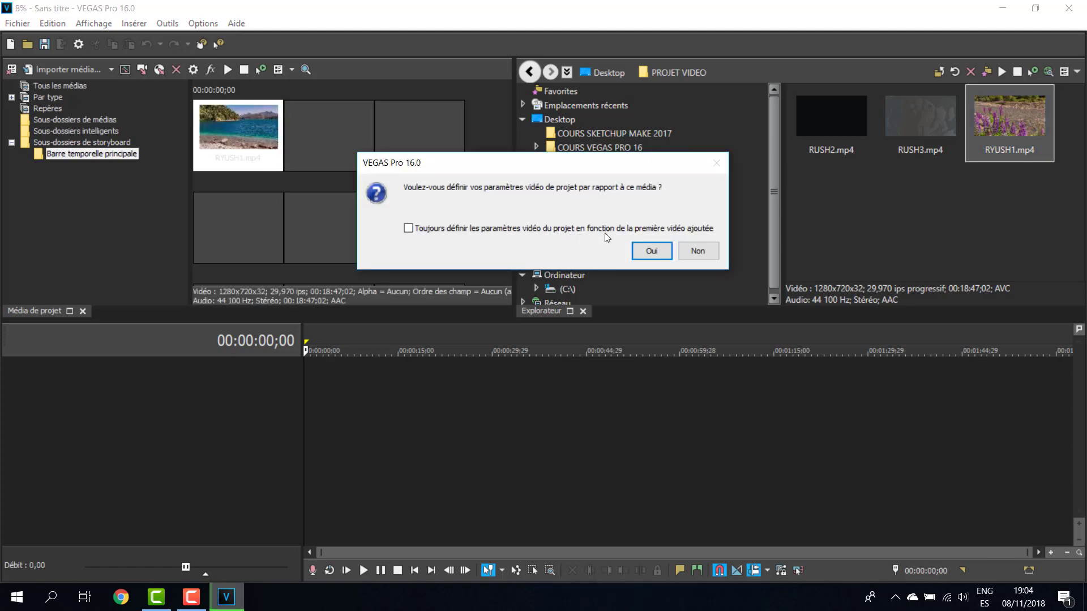
pyautogui.click(655, 251)
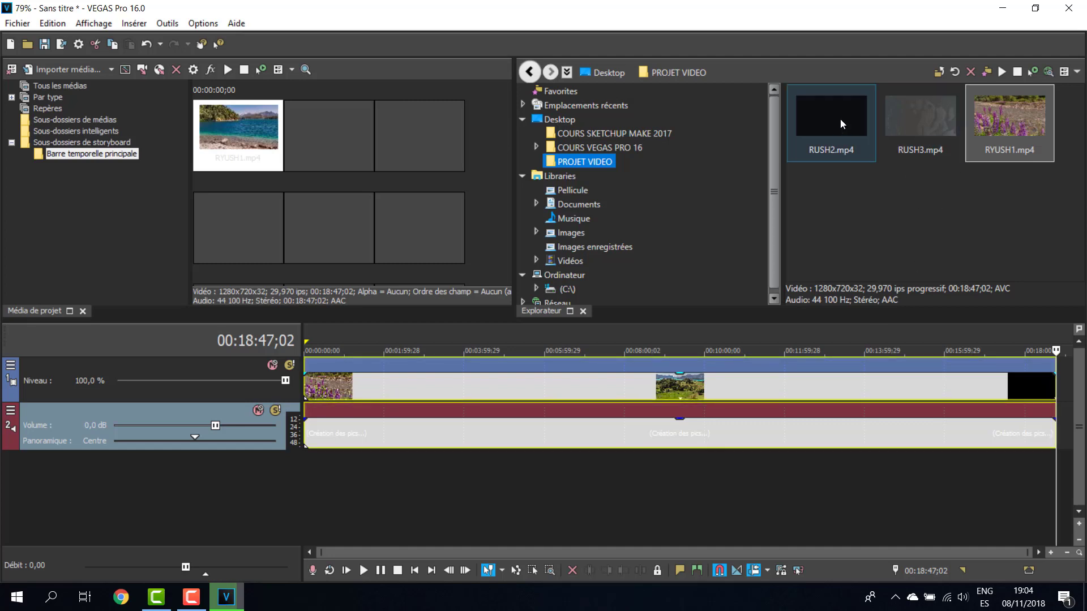
# - Add RUSH2.mp4 to the second storyboard cell and RUSH3.mp4 to the first cell of the second row
pyautogui.moveTo(840, 119); pyautogui.dragTo(338, 141)
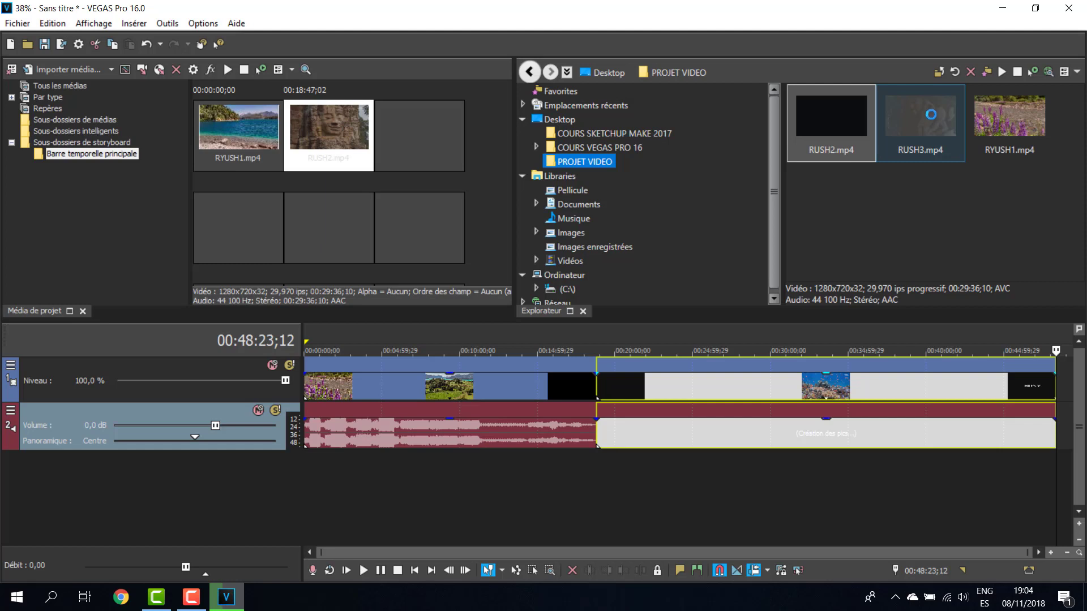
pyautogui.moveTo(932, 113); pyautogui.dragTo(268, 222)
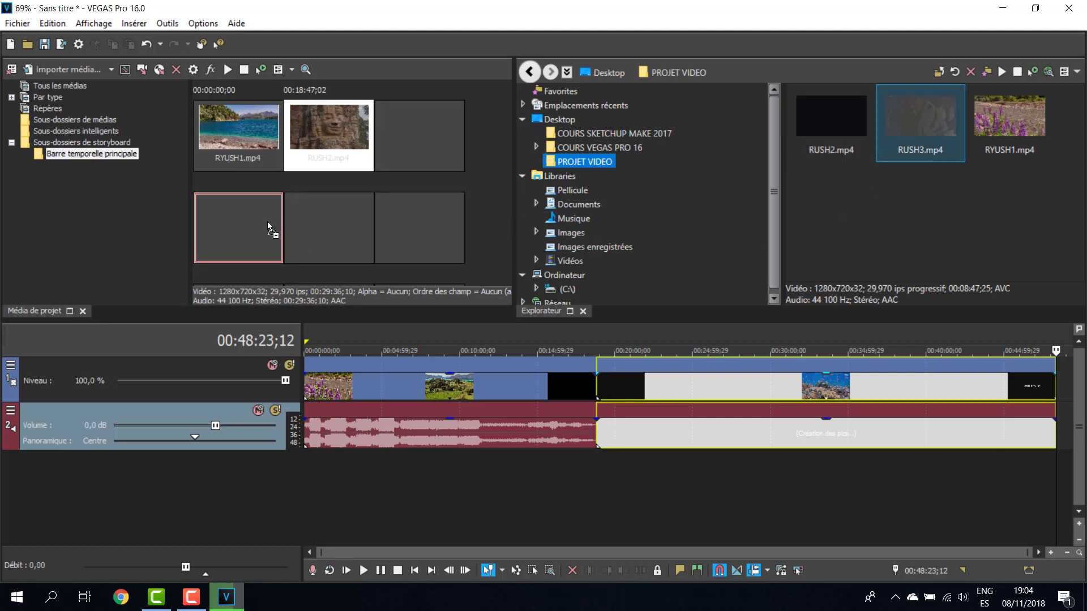
pyautogui.moveTo(267, 222); pyautogui.dragTo(267, 222)
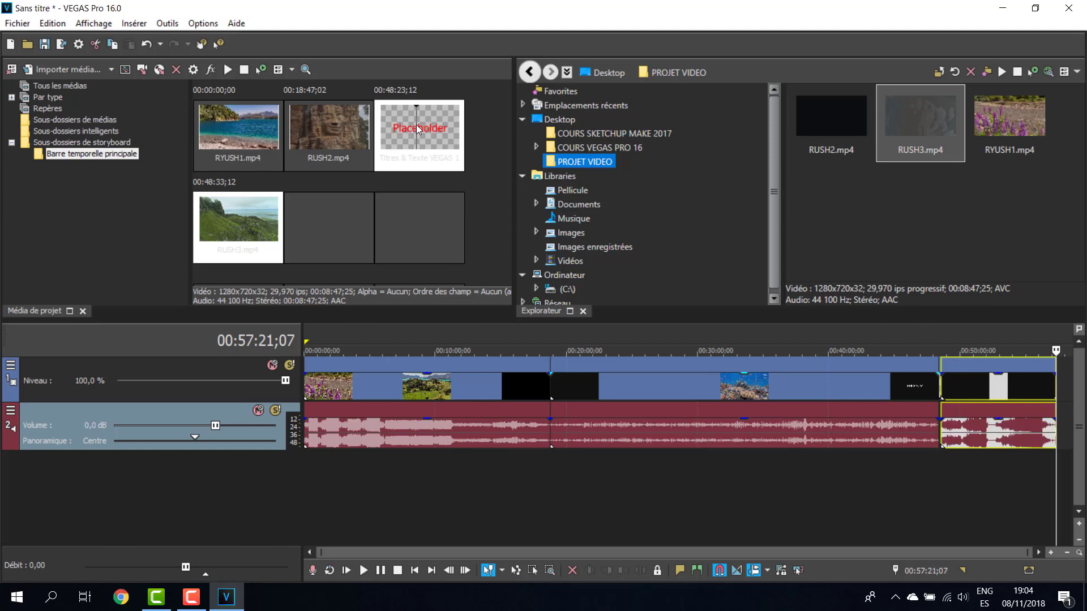
# - Delete the Placeholder title event between the RUSH2 and RUSH3 clips on the timeline
pyautogui.click(610, 386)
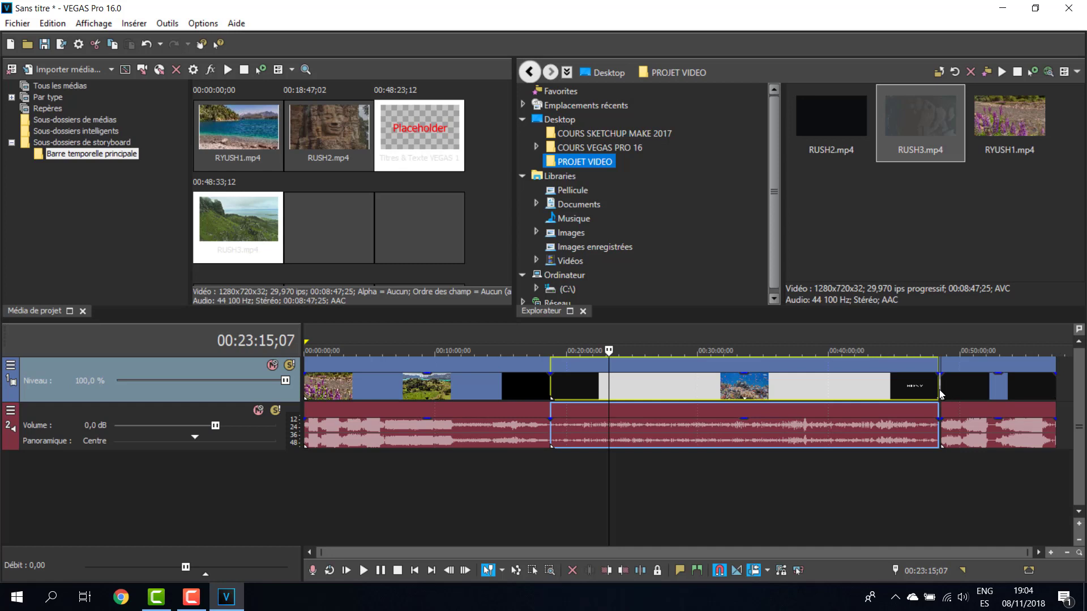
pyautogui.click(939, 390)
pyautogui.scroll(6, 943, 407)
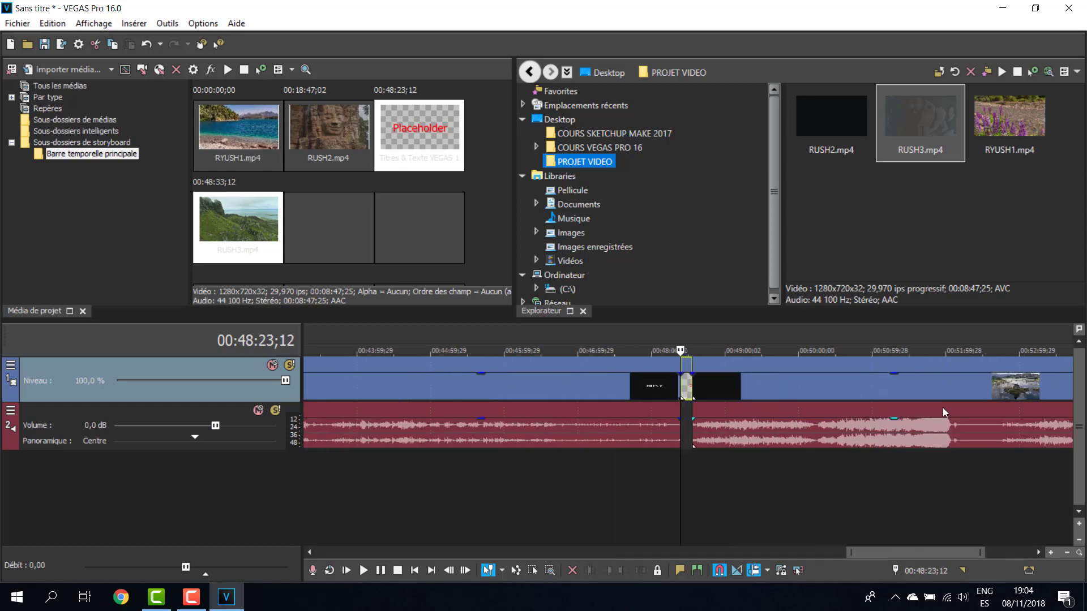
pyautogui.scroll(2, 943, 408)
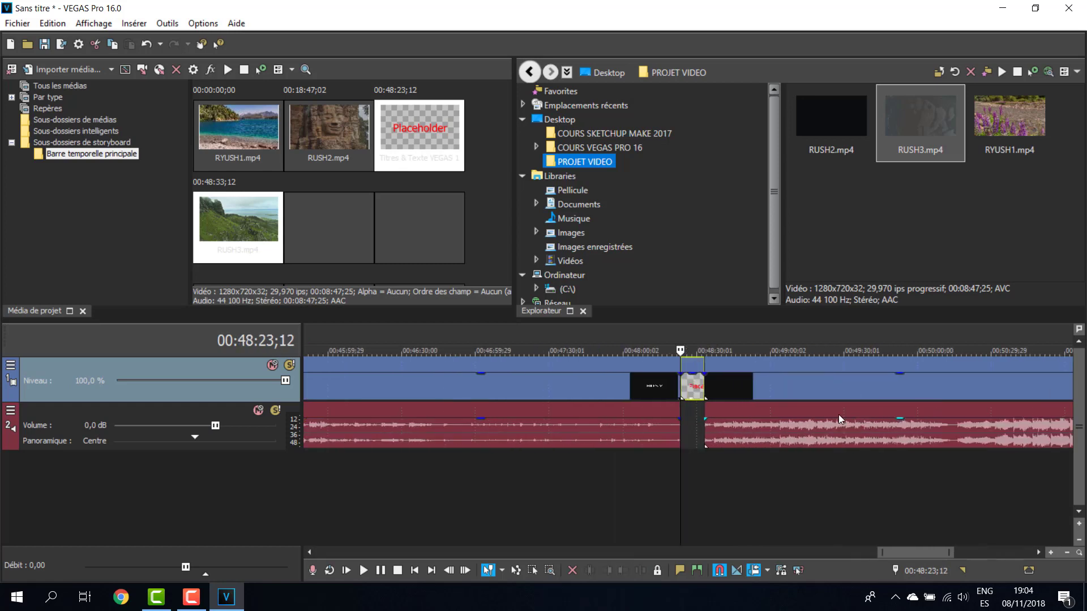
pyautogui.click(691, 388)
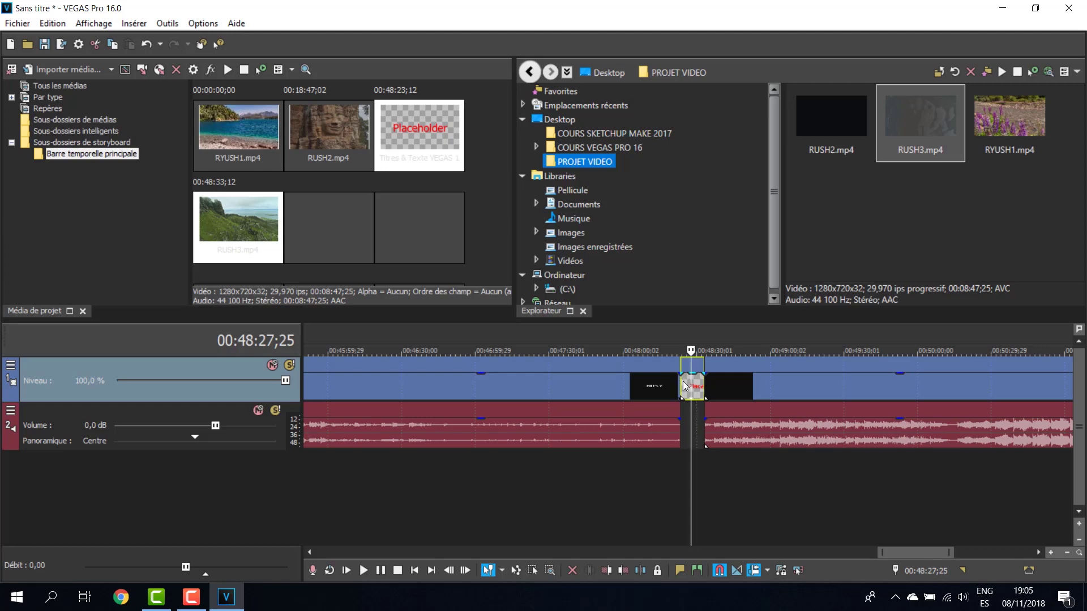
pyautogui.scroll(4, 692, 394)
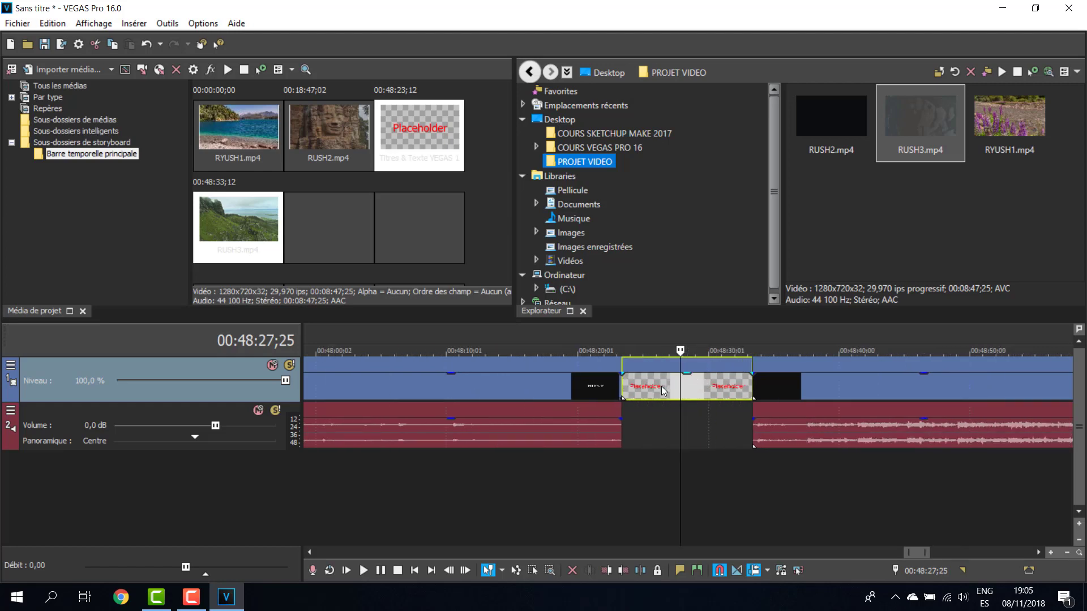
pyautogui.click(660, 391)
pyautogui.scroll(-1, 689, 382)
pyautogui.click(706, 387)
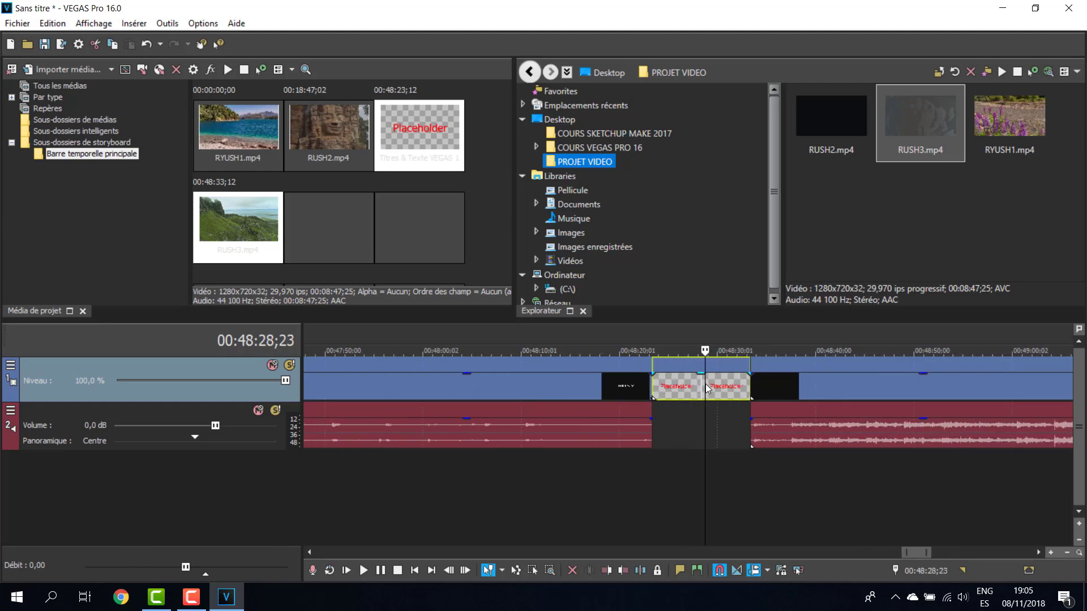
pyautogui.press('Delete')
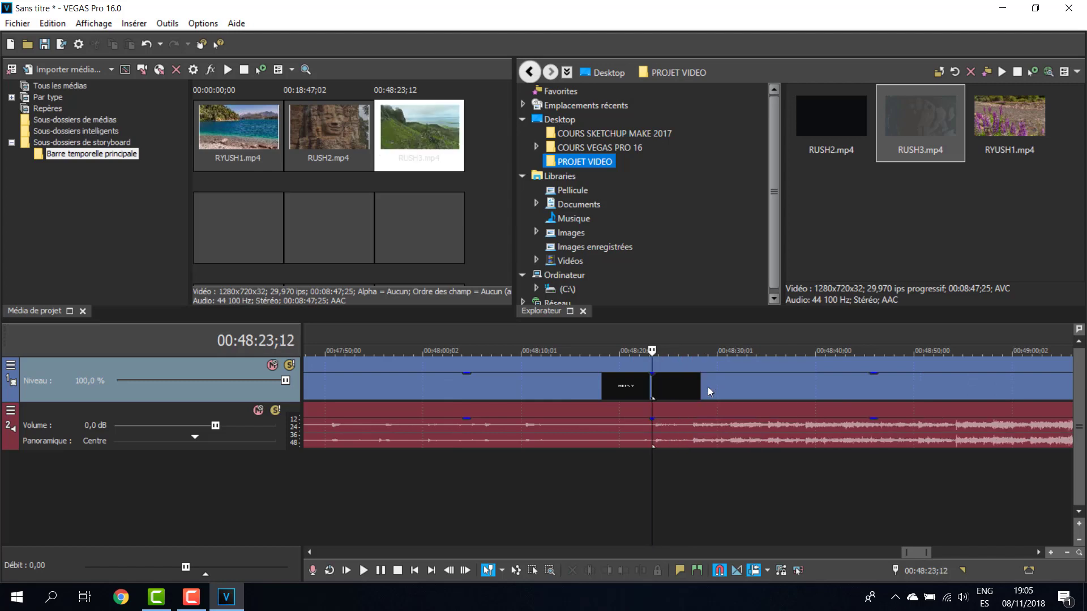
# - Select the first clip on the timeline and place the playhead at about 00:04:12 within it
pyautogui.scroll(-10, 707, 387)
pyautogui.click(359, 383)
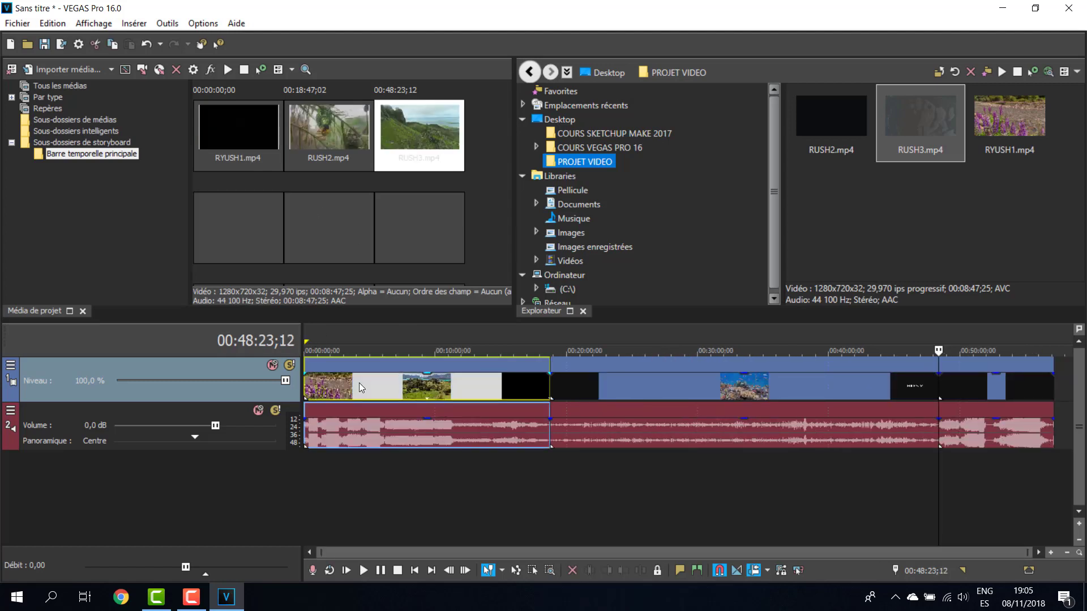
pyautogui.click(359, 383)
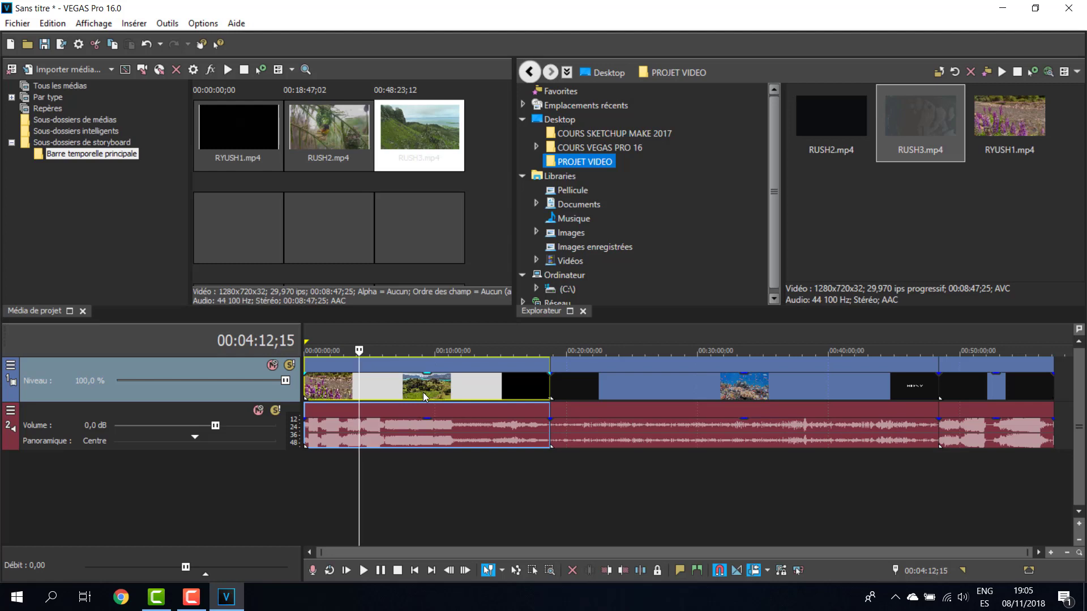
# - Enlarge the storyboard thumbnails and trim RYUSH1.mp4 within its thumbnail, with its start at about 00:03:05 and a new end point
pyautogui.click(241, 125)
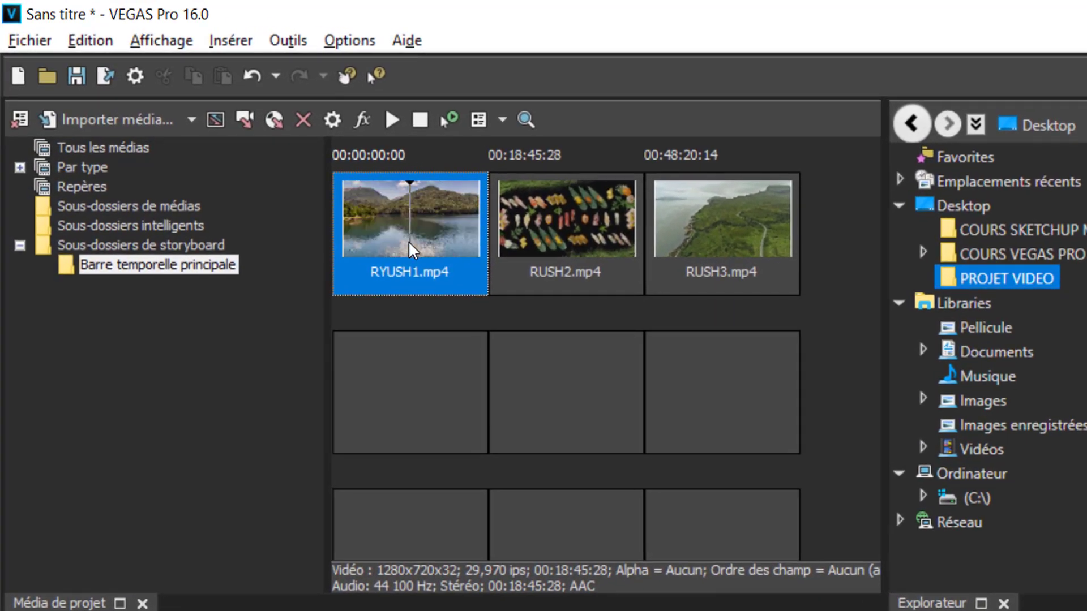
pyautogui.scroll(1, 408, 240)
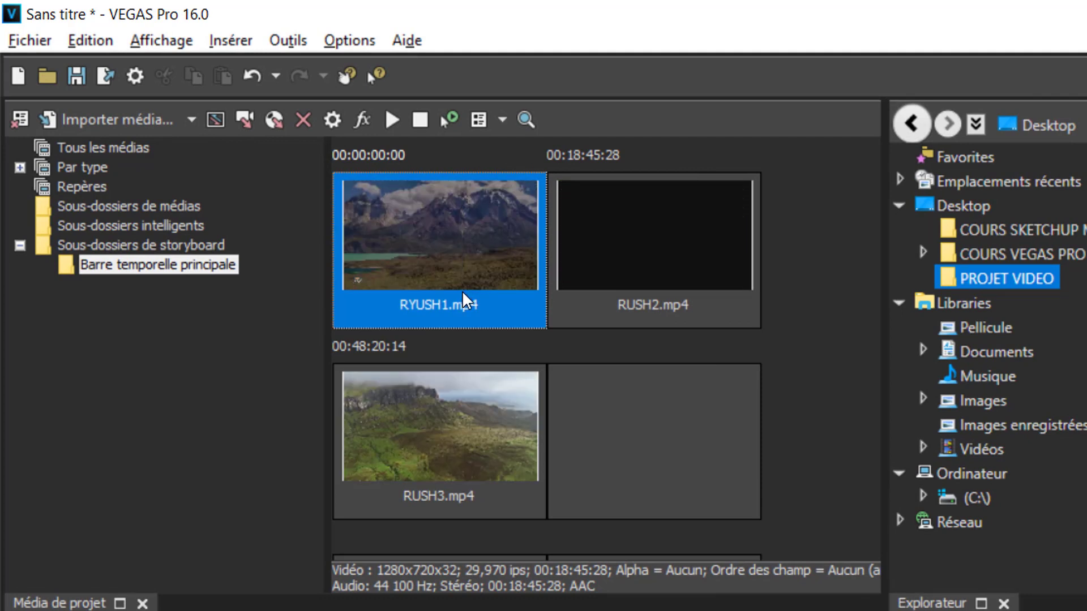
pyautogui.scroll(1, 463, 293)
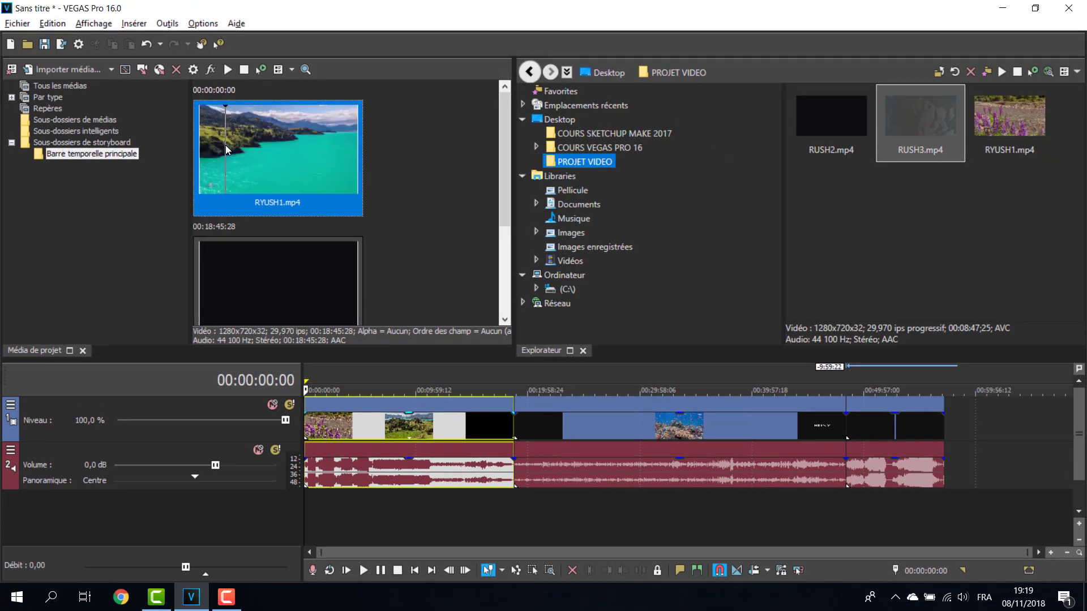
pyautogui.moveTo(225, 146); pyautogui.dragTo(280, 149)
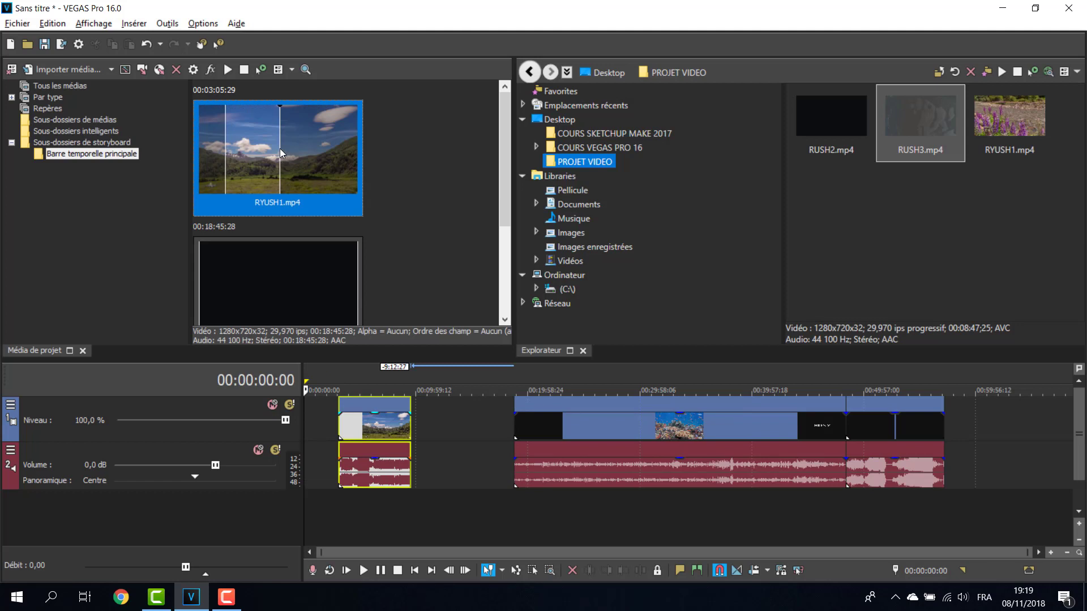
pyautogui.moveTo(279, 148)
pyautogui.mouseDown()
pyautogui.moveTo(253, 147)
pyautogui.moveTo(289, 151)
pyautogui.mouseUp()
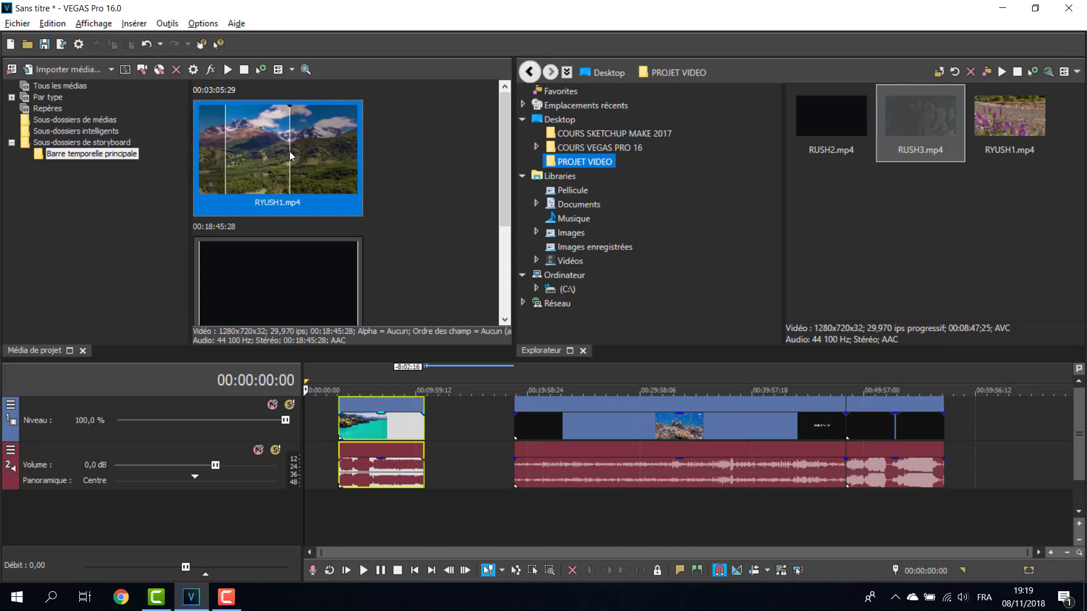
# - Trim both ends of RUSH2.mp4 and RUSH3.mp4 within their storyboard thumbnails, with starts at about 00:25:14 and 00:50:36
pyautogui.scroll(-1, 504, 195)
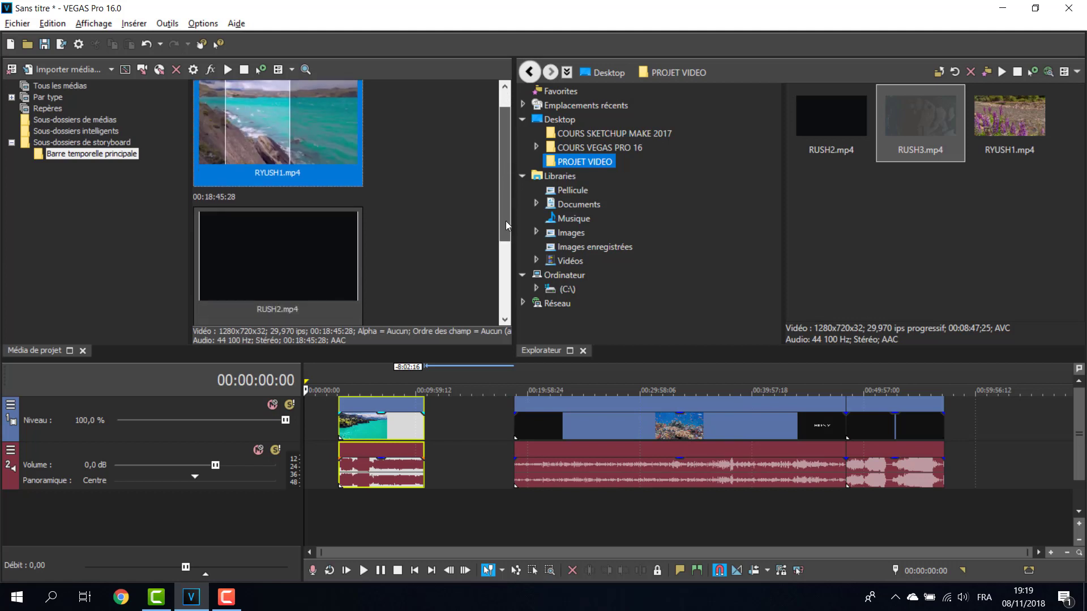
pyautogui.scroll(-3, 505, 221)
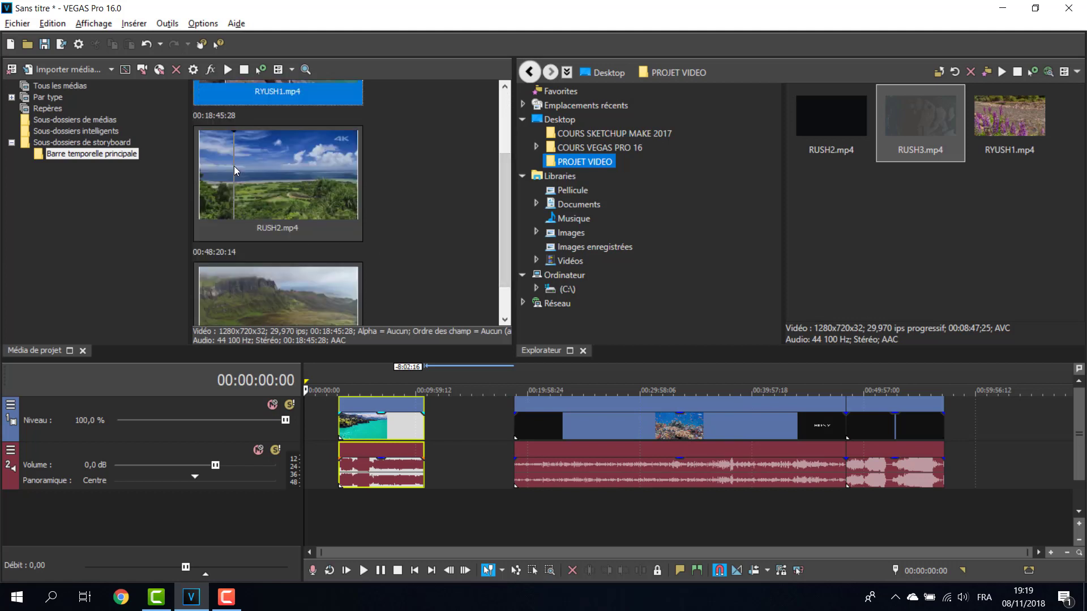
pyautogui.moveTo(235, 171); pyautogui.dragTo(318, 167)
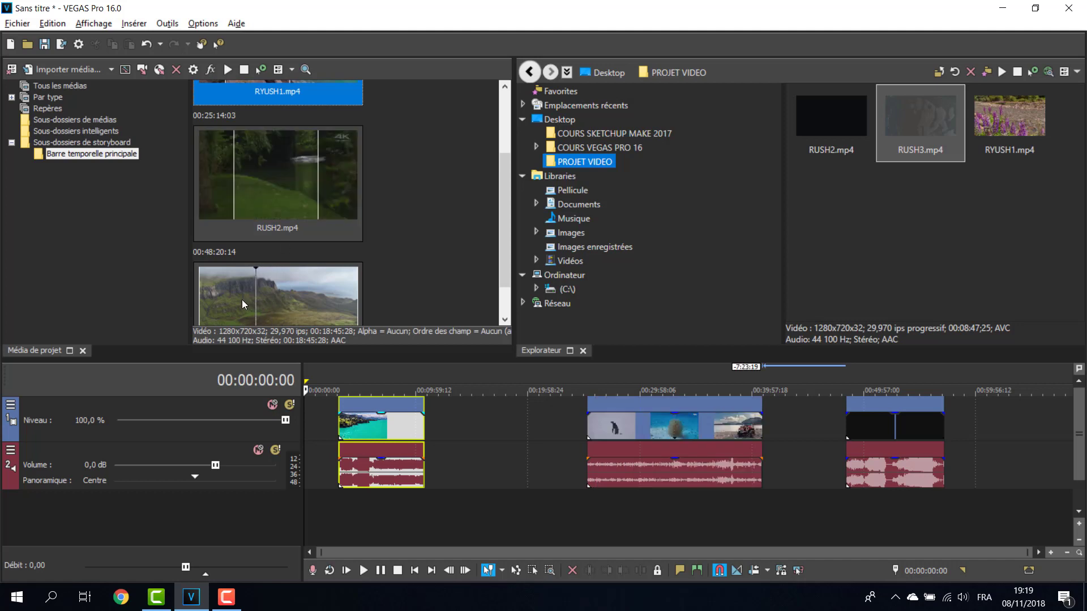
pyautogui.moveTo(242, 300); pyautogui.dragTo(307, 298)
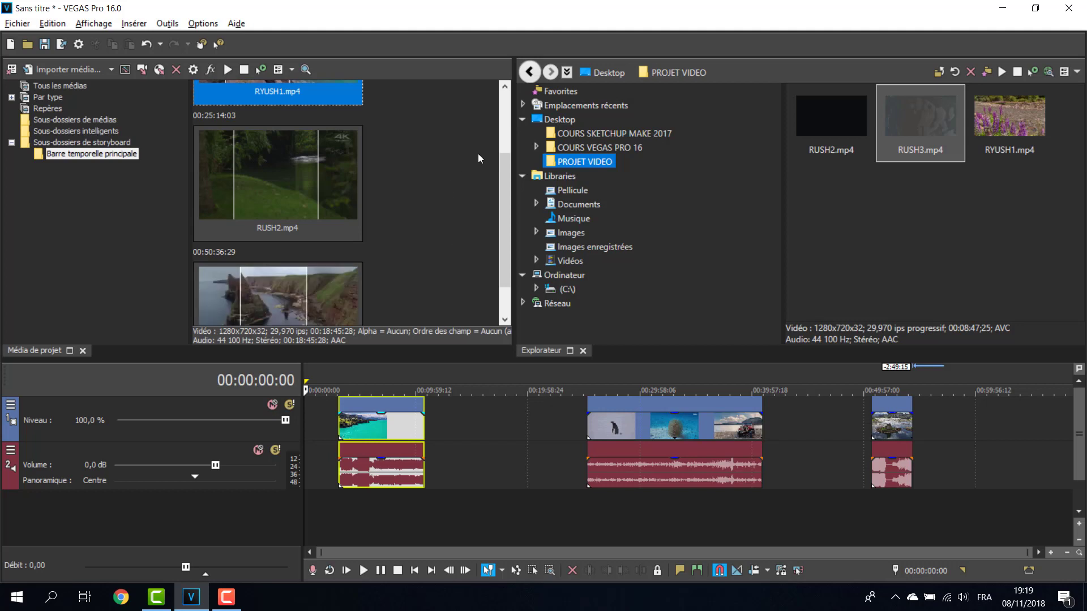
pyautogui.scroll(-2, 497, 213)
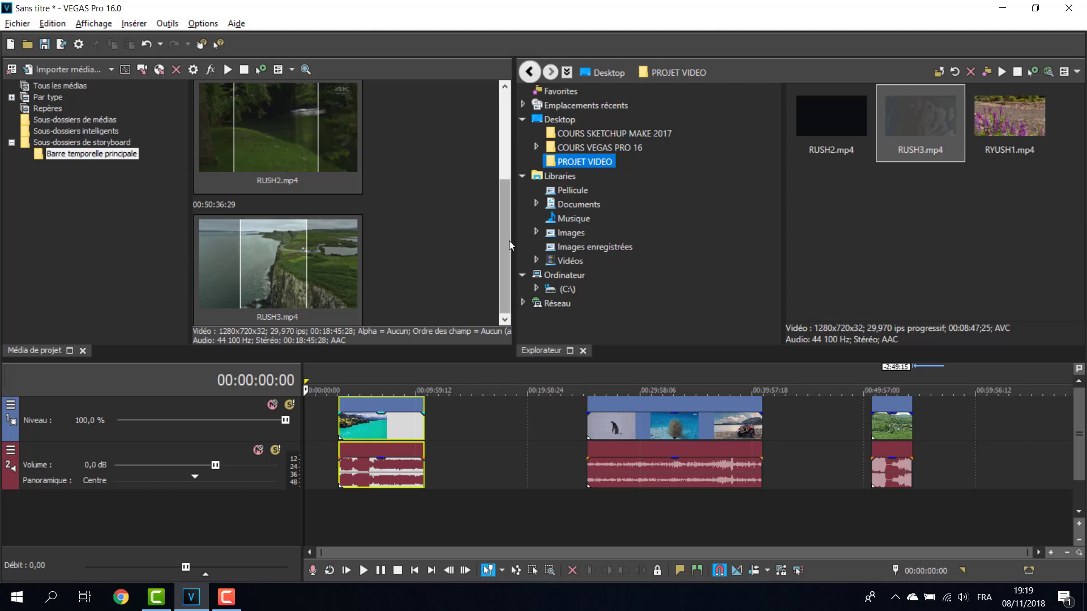
pyautogui.moveTo(509, 240); pyautogui.dragTo(512, 284)
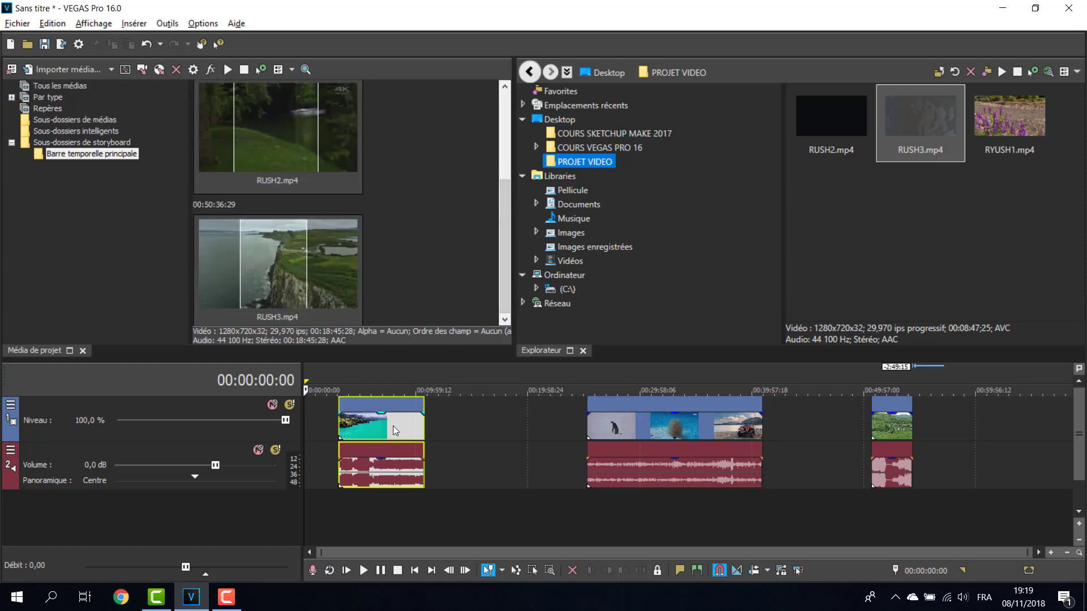
# - Move the trimmed RYUSH1 clip toward the timeline start and select RYUSH1.mp4 in the storyboard
pyautogui.moveTo(394, 426); pyautogui.dragTo(350, 424)
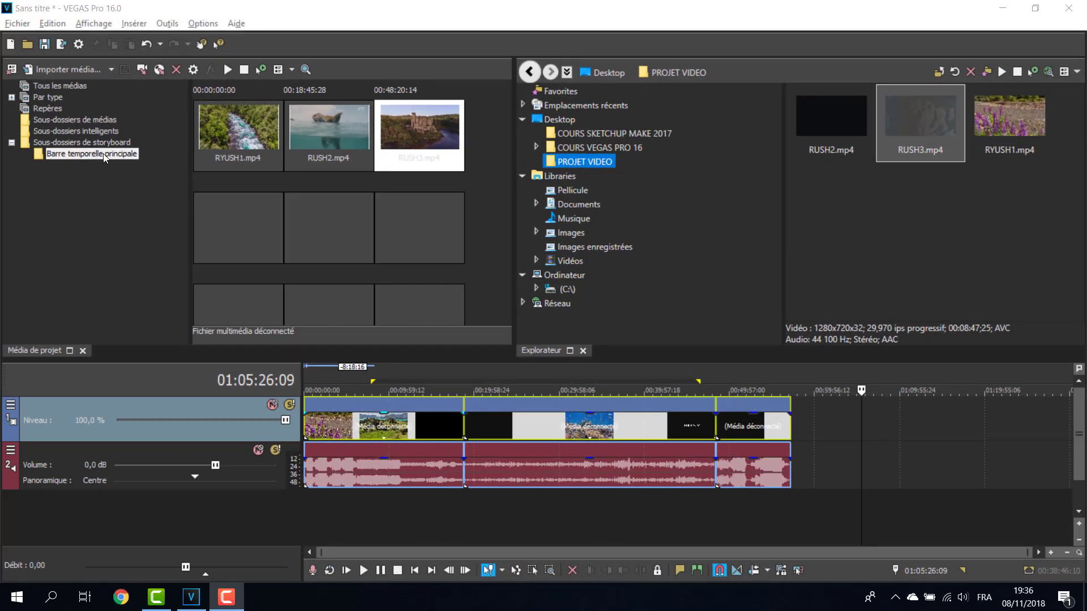
pyautogui.click(238, 136)
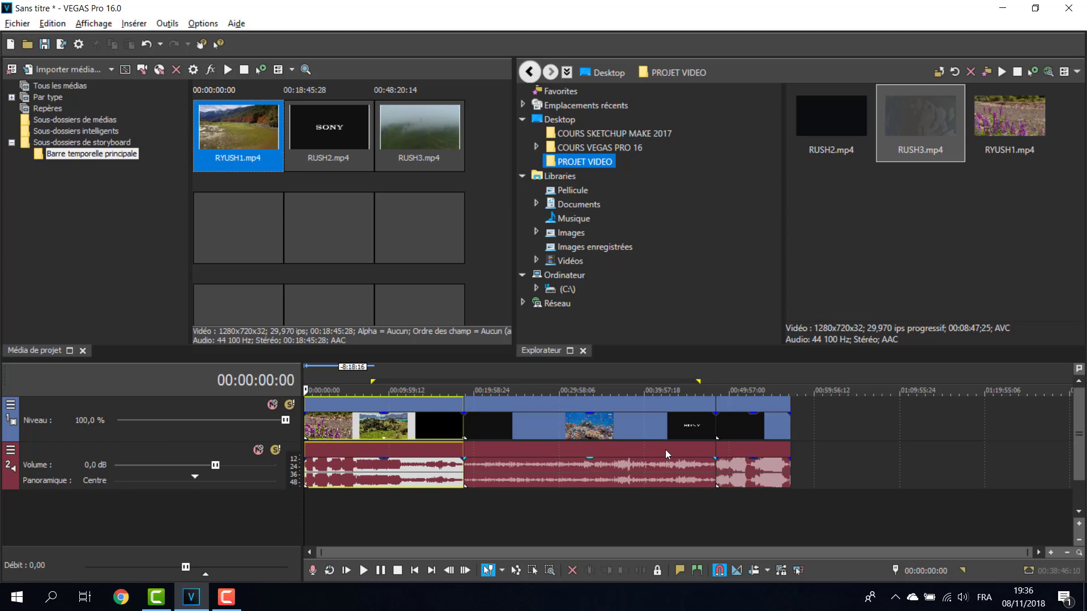
# - Create a second storyboard bin next to the main timeline storyboard and name it st2
pyautogui.click(74, 145)
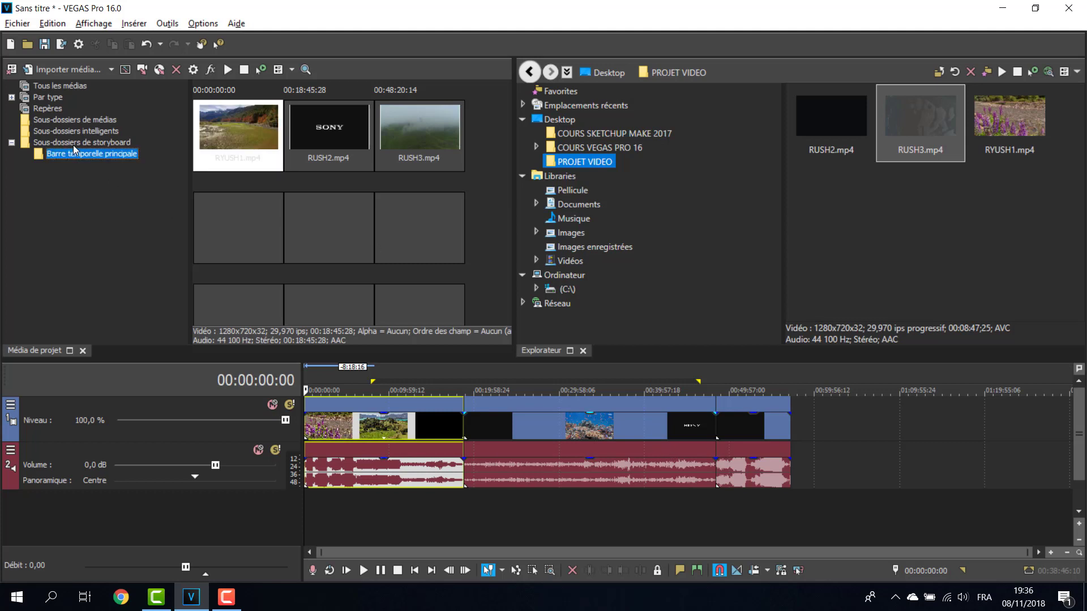
pyautogui.rightClick(74, 149)
pyautogui.click(113, 153)
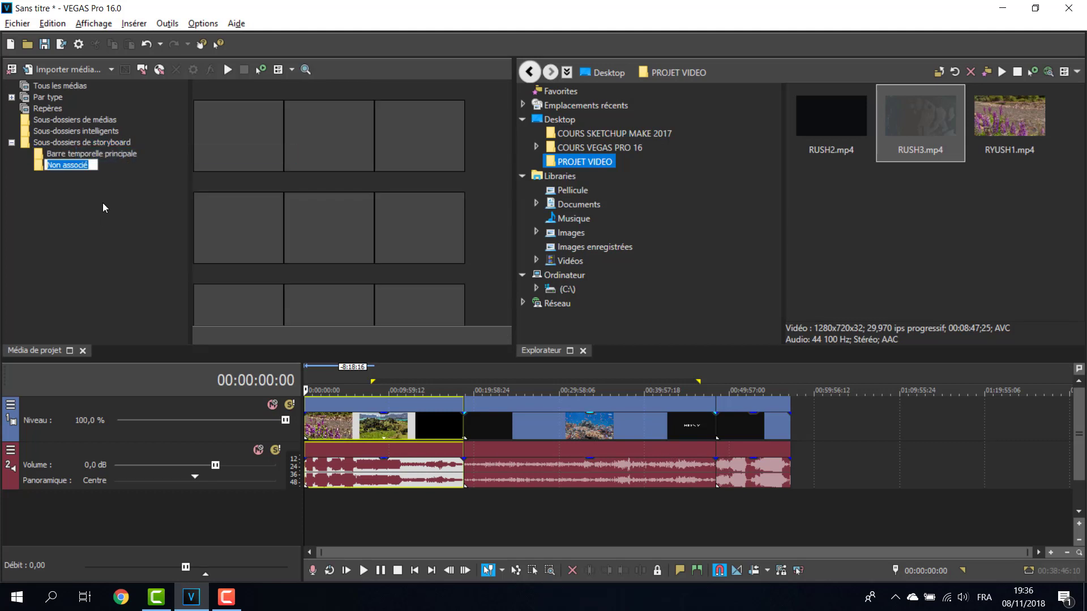
pyautogui.write('st2')
pyautogui.press('Return')
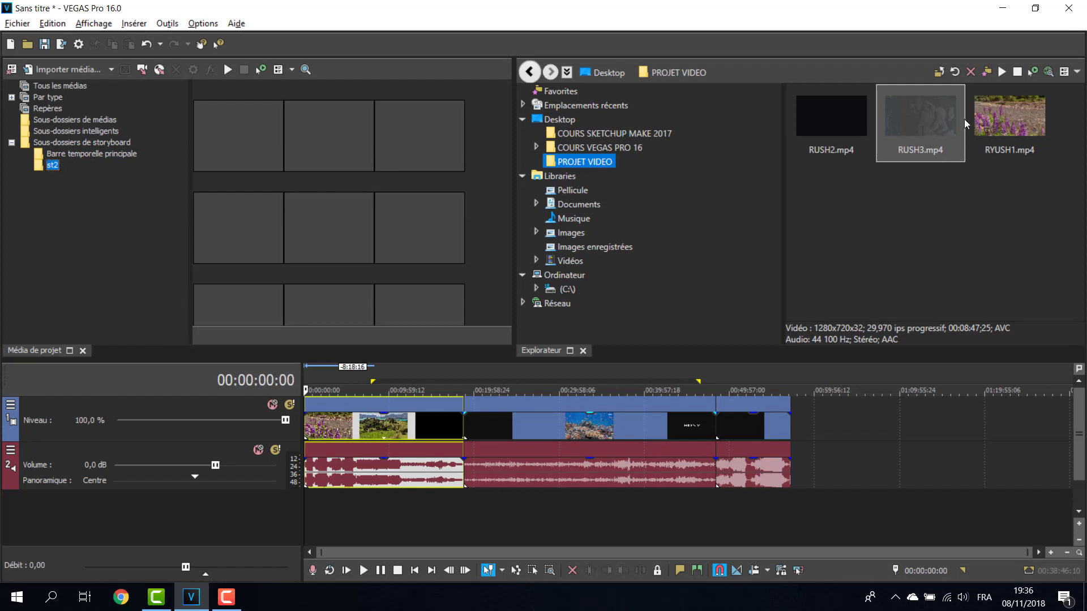
# - Add RYUSH1.mp4 and RUSH2.mp4 to the first two slots of the st2 storyboard and trim both within their thumbnails
pyautogui.moveTo(1024, 134); pyautogui.dragTo(251, 142)
pyautogui.moveTo(832, 128); pyautogui.dragTo(351, 134)
pyautogui.click(240, 127)
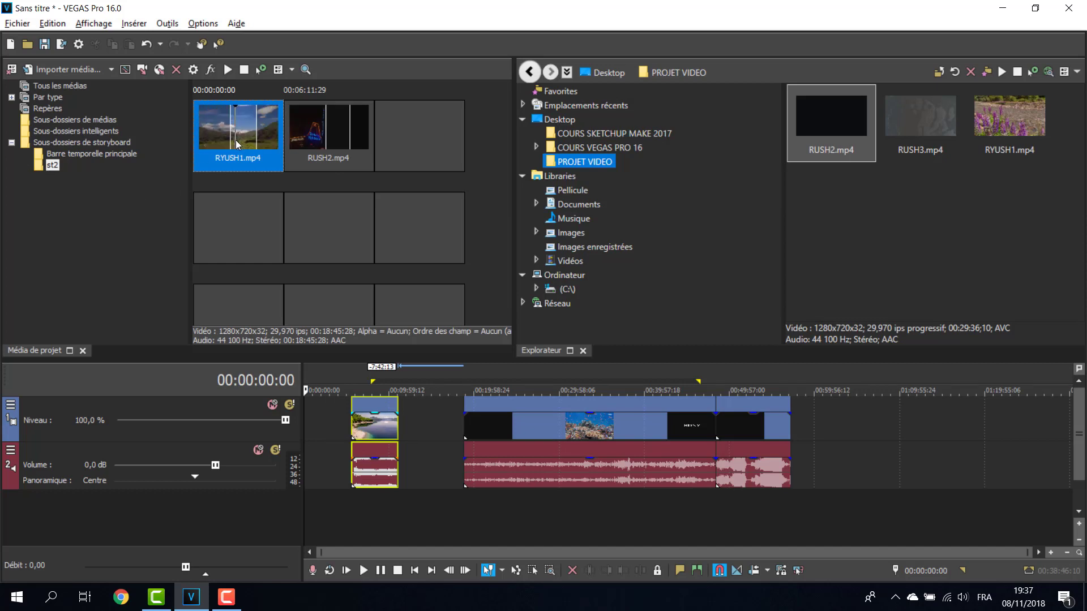
# - Place the trimmed RYUSH1.mp4 from st2 in the timeline gap before the RUSH2 clip, and compare the main timeline storyboard with st2
pyautogui.moveTo(239, 136); pyautogui.dragTo(412, 419)
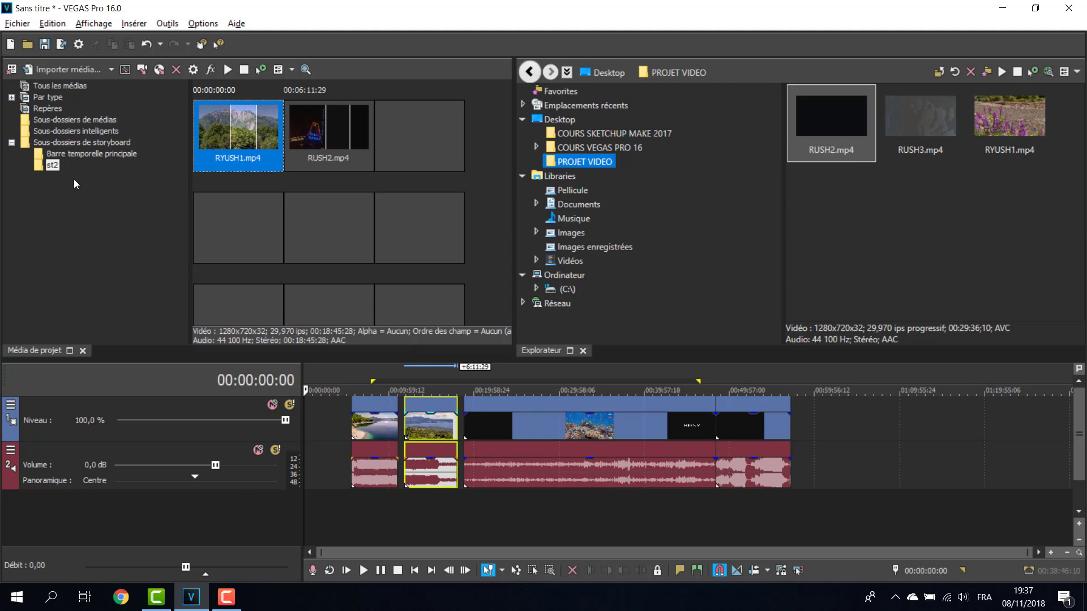
pyautogui.click(86, 153)
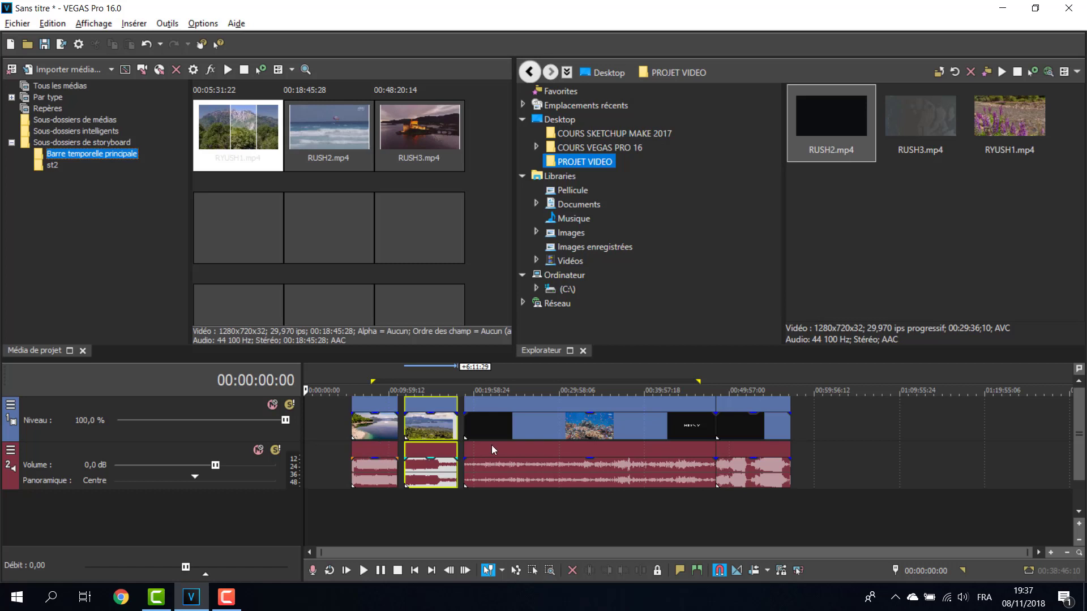
pyautogui.click(51, 166)
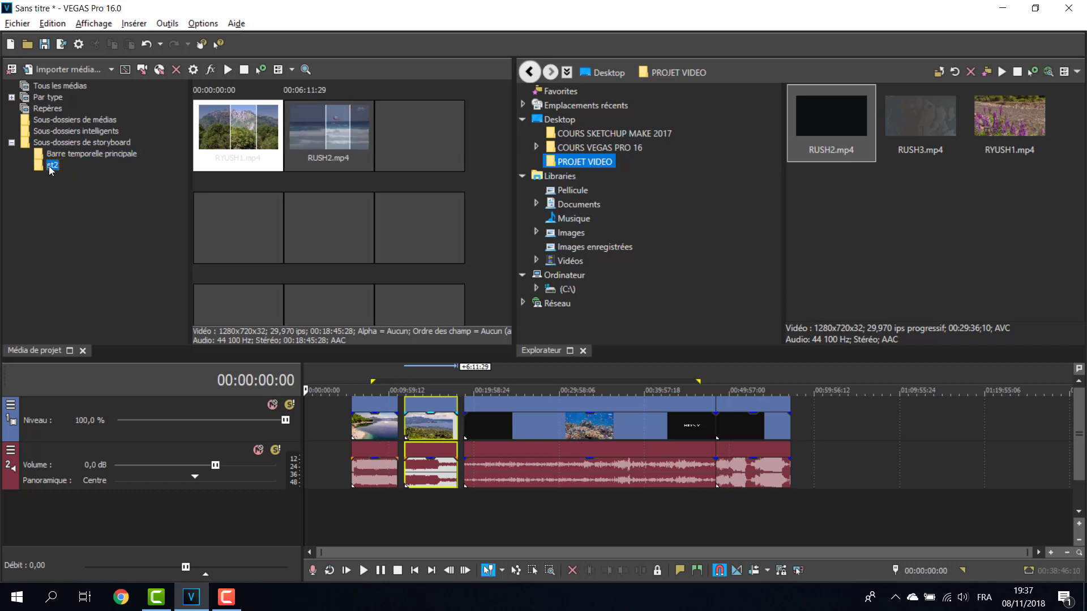